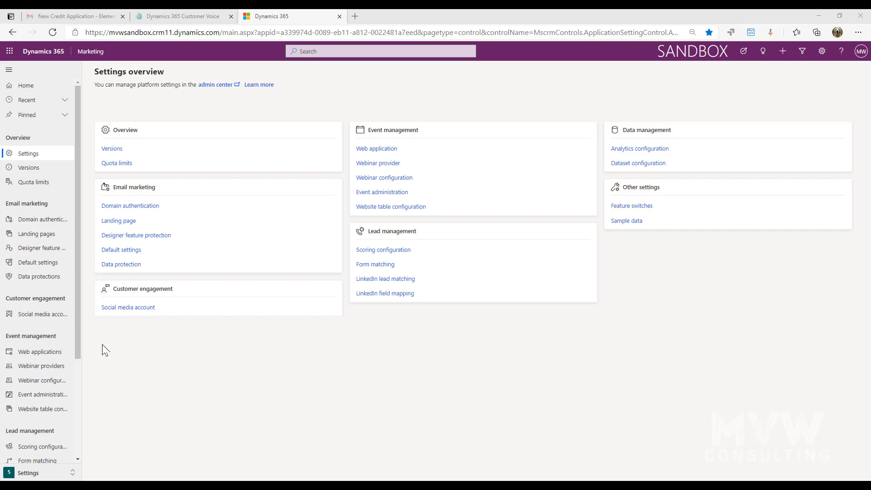
- Create a Twitter social media account configuration named 'The UP Podcast'
{"action": "left_click", "coordinate": [37, 320]}
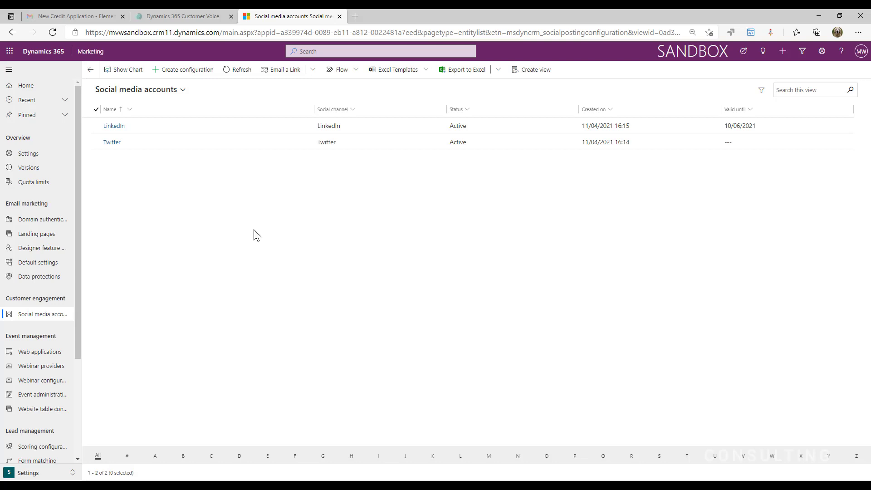
{"action": "left_click", "coordinate": [187, 70]}
{"action": "left_click", "coordinate": [774, 91]}
{"action": "type", "text": "The "}
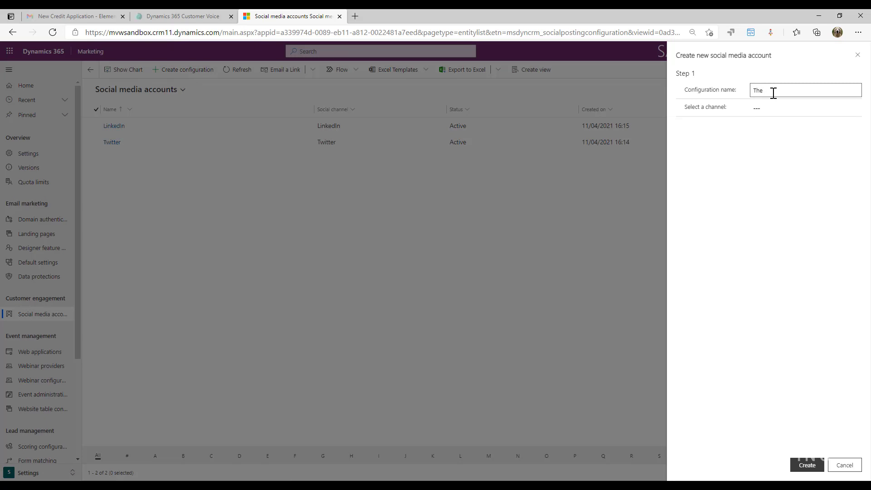
{"action": "type", "text": "UP Podcast"}
{"action": "left_click", "coordinate": [828, 109]}
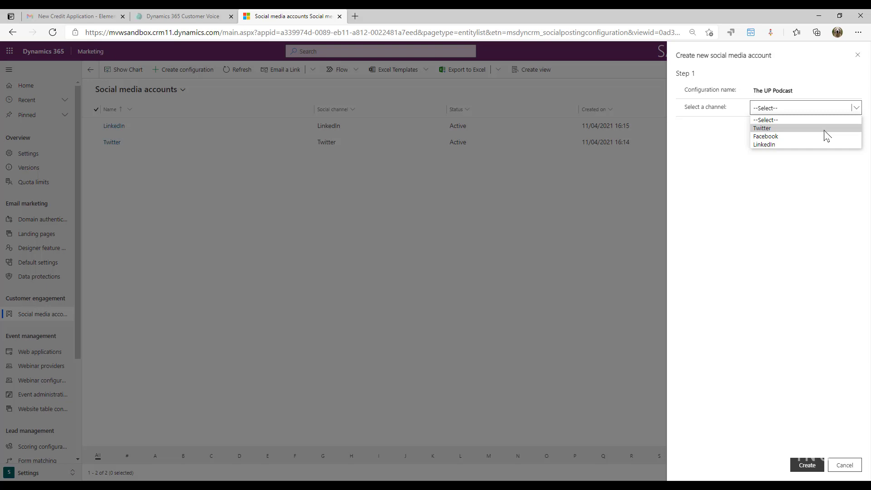
{"action": "left_click", "coordinate": [824, 129]}
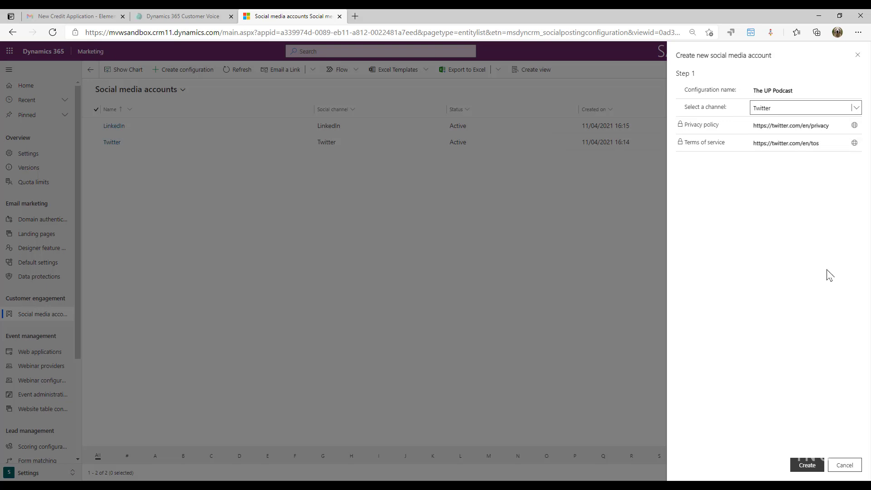
{"action": "left_click", "coordinate": [804, 465]}
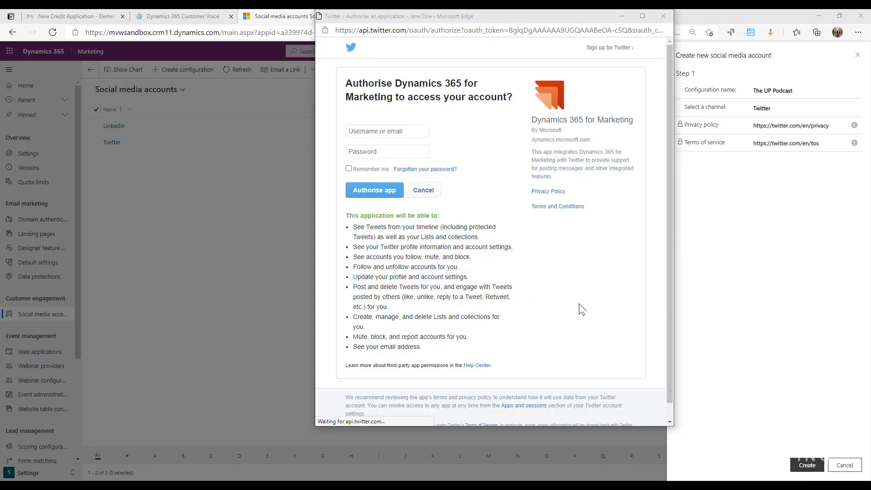
- Sign in with the podcast's Twitter e-mail and password and authorise the app
{"action": "left_click", "coordinate": [395, 131]}
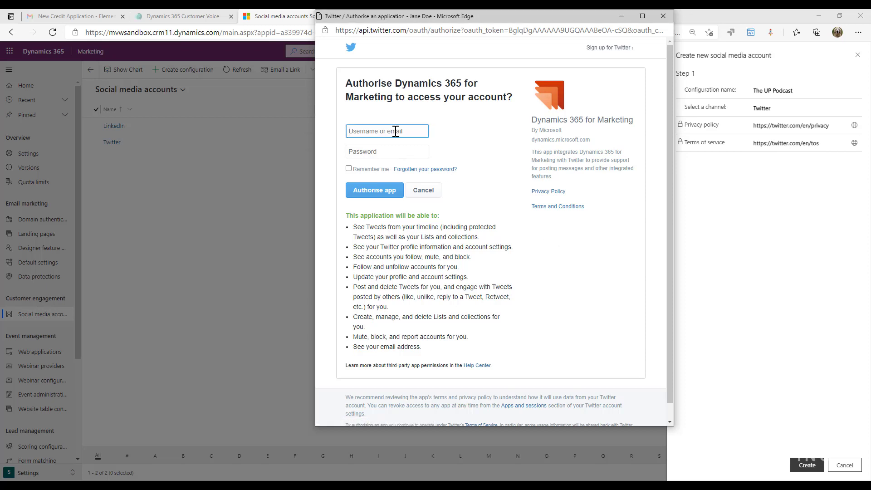
{"action": "left_click", "coordinate": [399, 151]}
{"action": "key", "text": "ctrl+v"}
{"action": "left_click", "coordinate": [362, 190]}
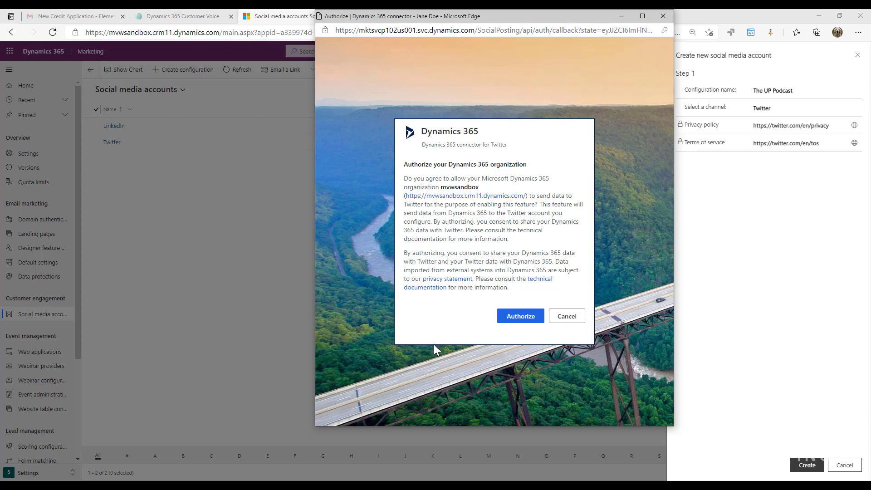
- Authorise the Dynamics 365 organisation for Twitter and open the LinkedIn account record
{"action": "left_click", "coordinate": [512, 317]}
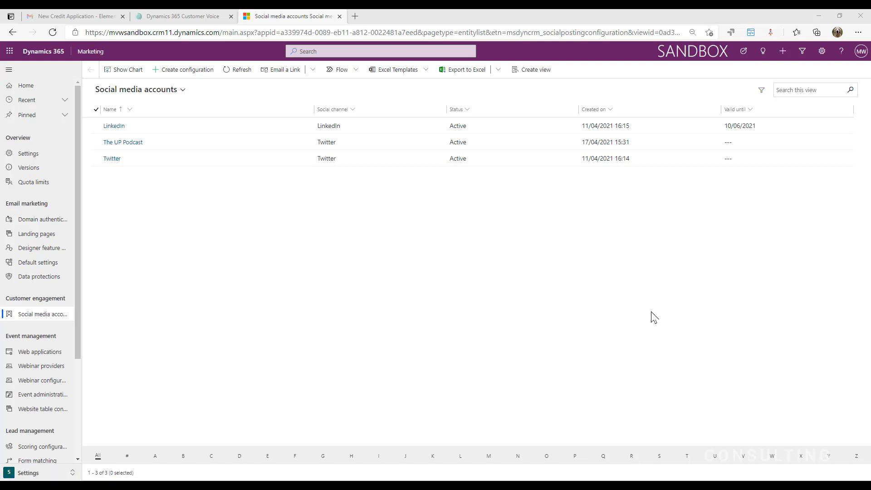
{"action": "left_click", "coordinate": [114, 126]}
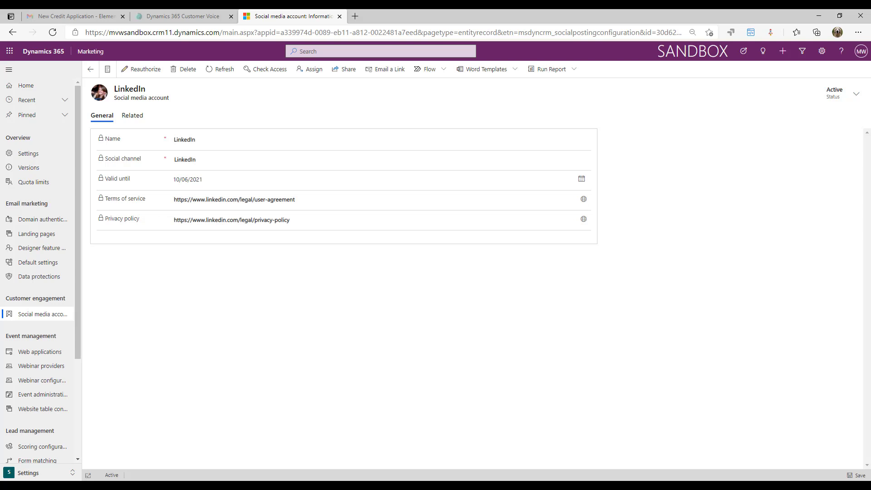
{"action": "left_click", "coordinate": [59, 472]}
- In the Marketing area, pick 19 April on the Social posts calendar and start a new post
{"action": "left_click", "coordinate": [57, 413]}
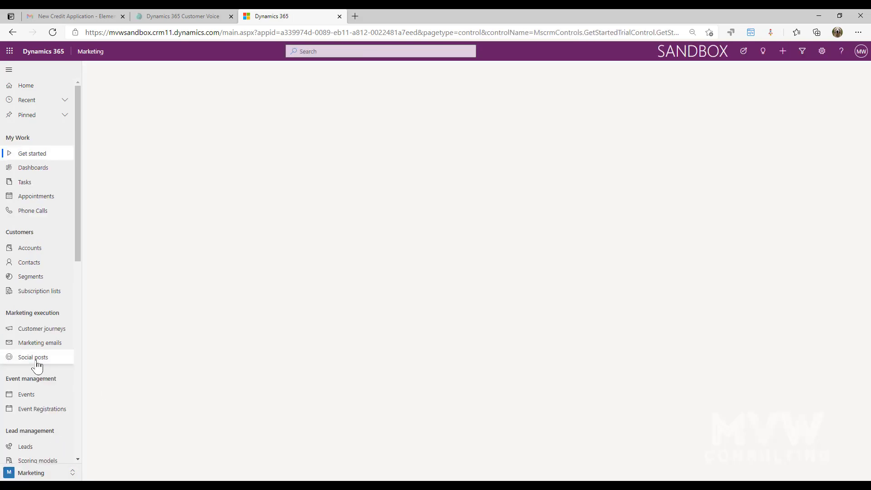
{"action": "left_click", "coordinate": [37, 361]}
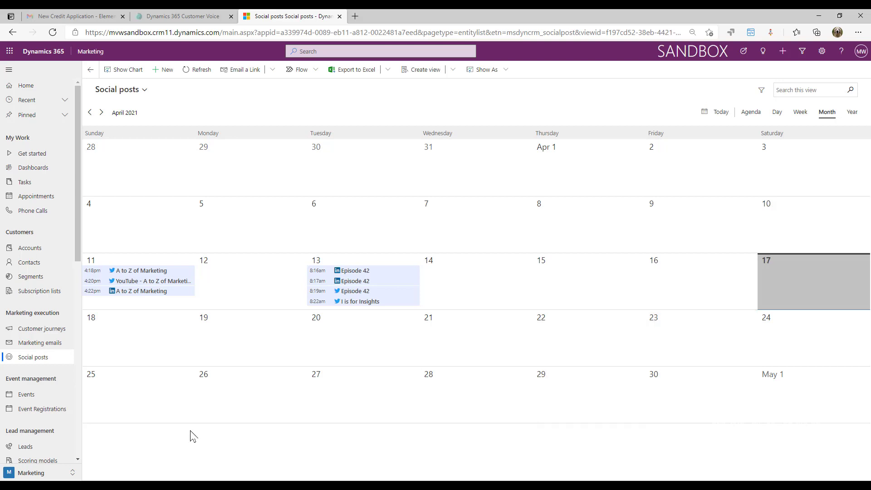
{"action": "left_click", "coordinate": [240, 352]}
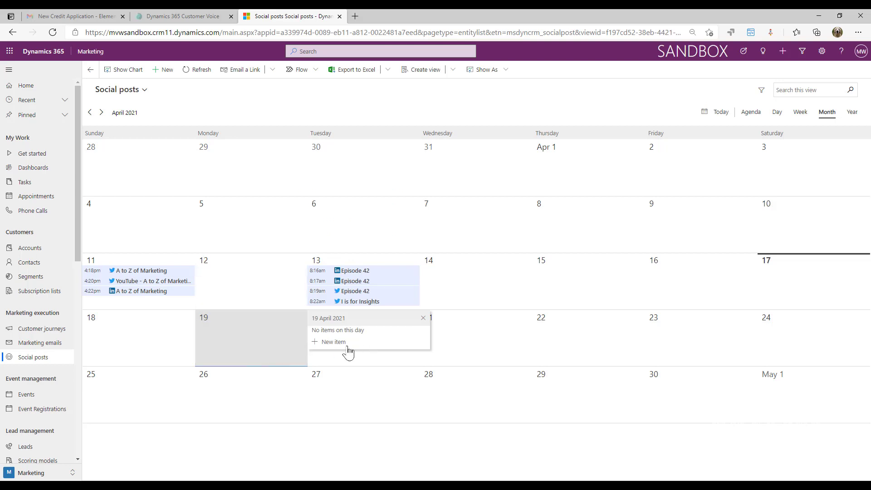
{"action": "left_click", "coordinate": [168, 75]}
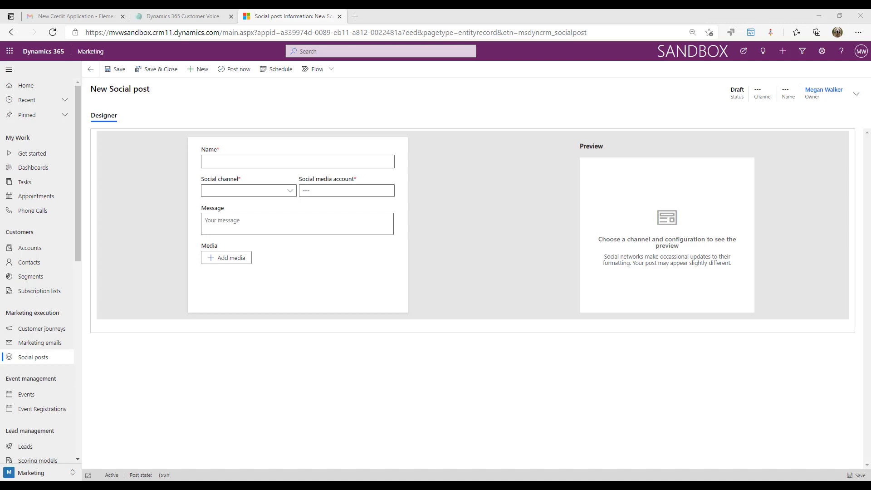
- Name the post 'Episode 42 Promo' with Twitter channel and The UP Podcast account
{"action": "left_click", "coordinate": [320, 163]}
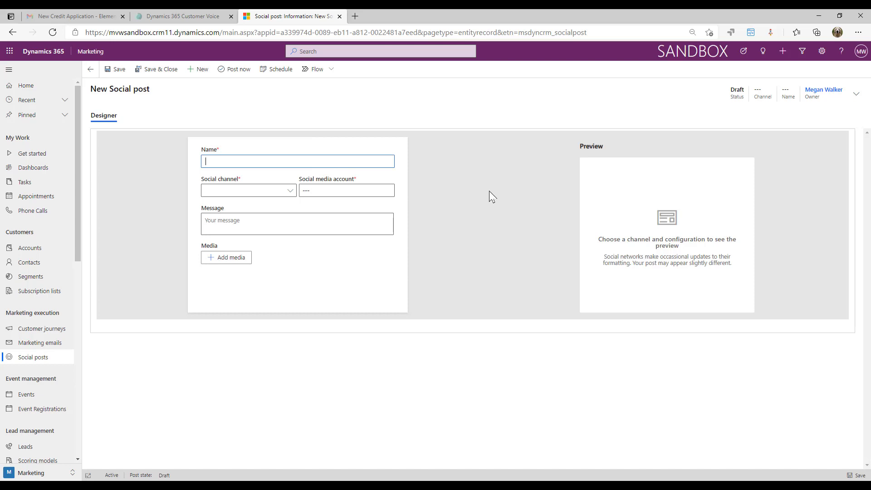
{"action": "type", "text": "Episode 42 Promo"}
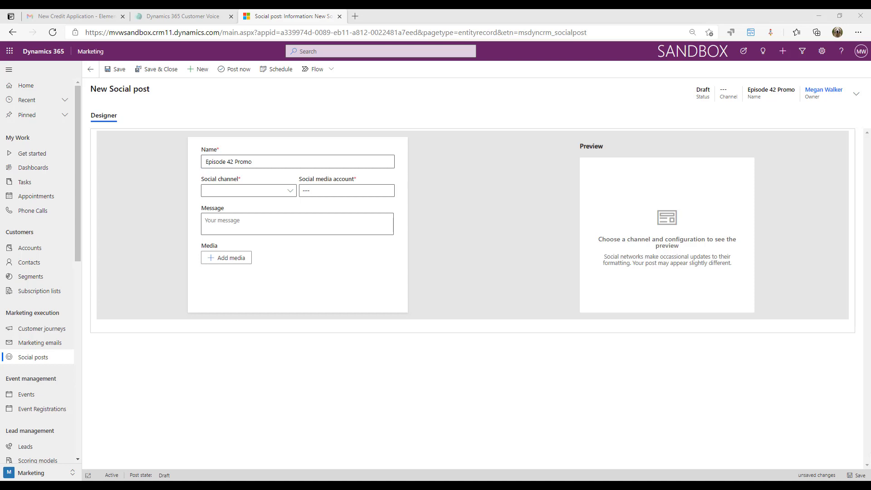
{"action": "left_click", "coordinate": [293, 195]}
{"action": "left_click", "coordinate": [272, 204]}
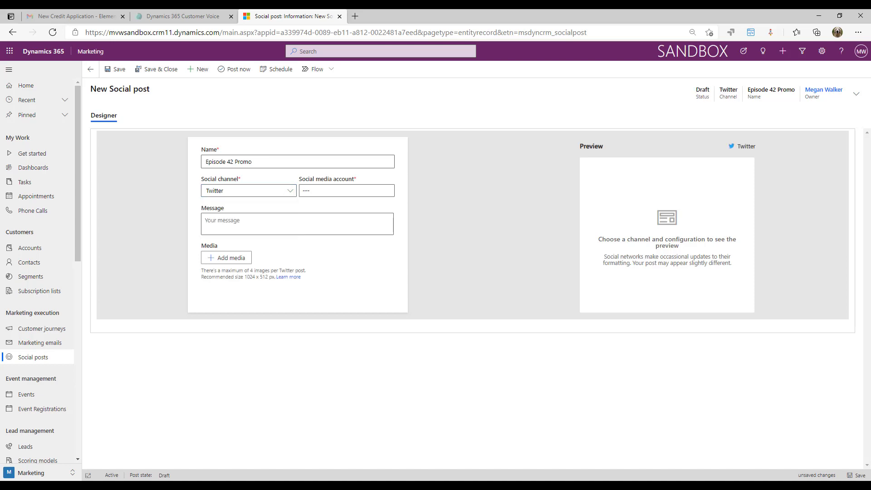
{"action": "left_click", "coordinate": [325, 190]}
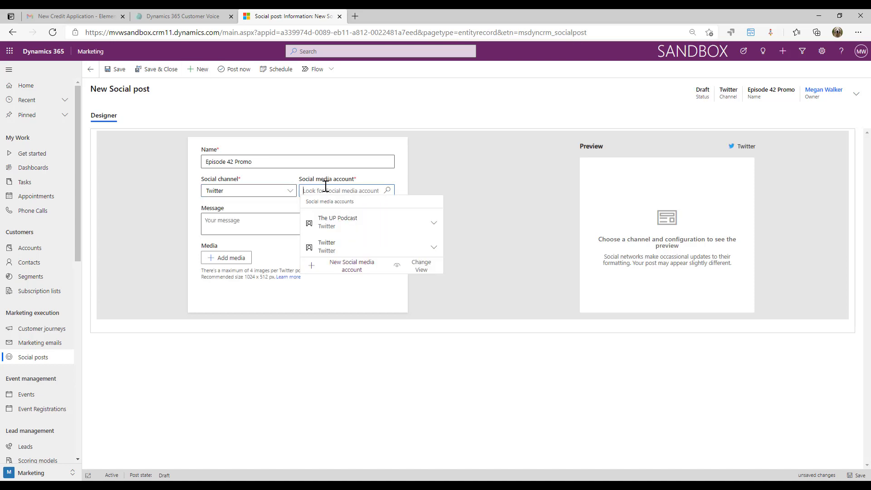
{"action": "left_click", "coordinate": [338, 219]}
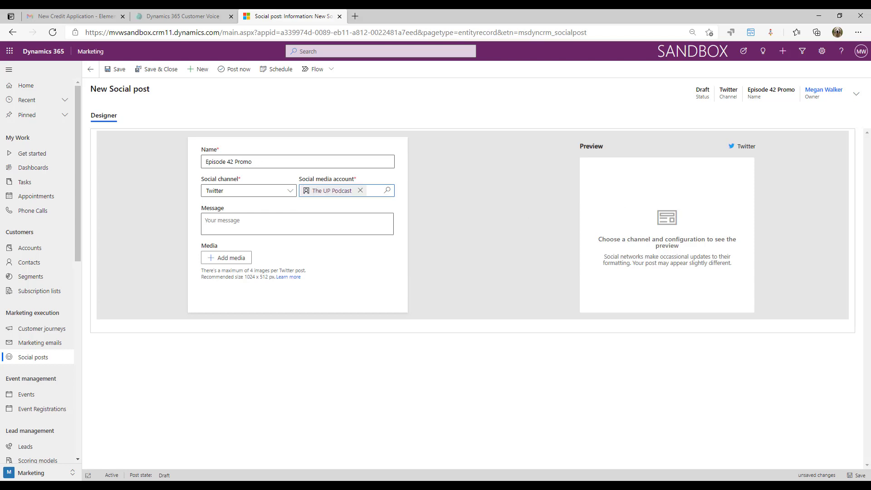
- Write 'Check out the latest episode, so much great content to listen to!' and paste the episode link
{"action": "left_click", "coordinate": [302, 223]}
{"action": "type", "text": "Check"}
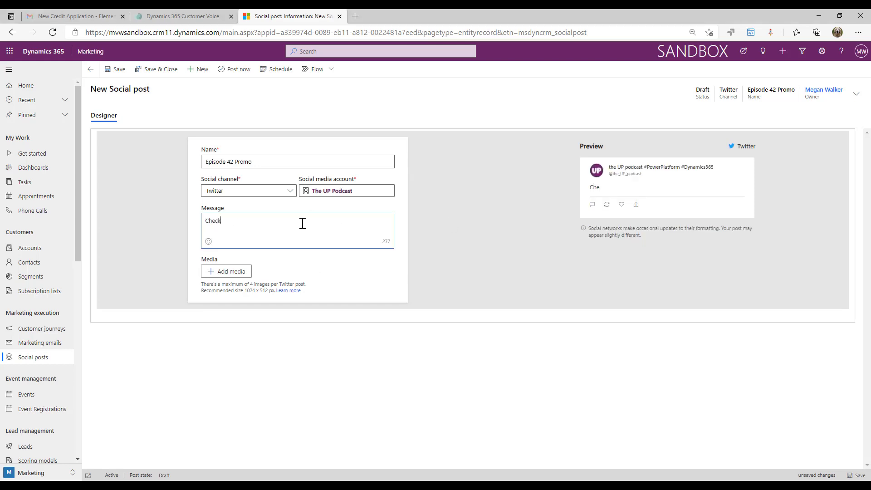
{"action": "type", "text": " out the latest episode, so m"}
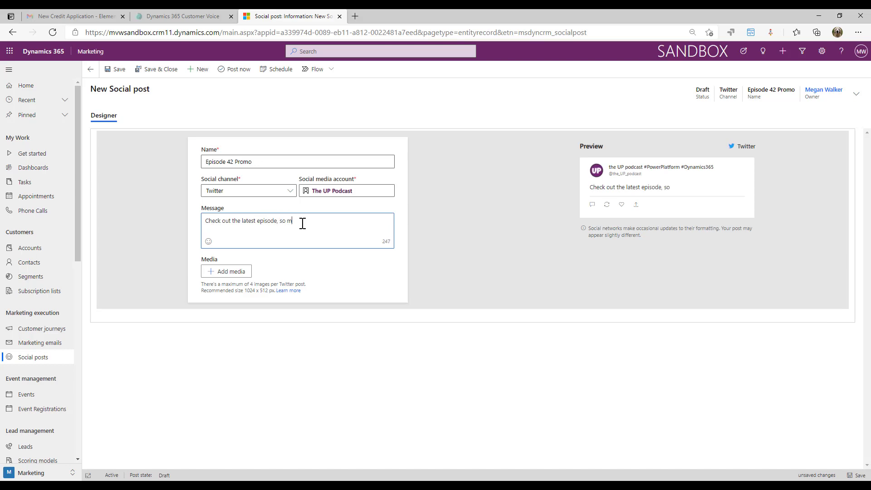
{"action": "type", "text": "uch great content to listen to!"}
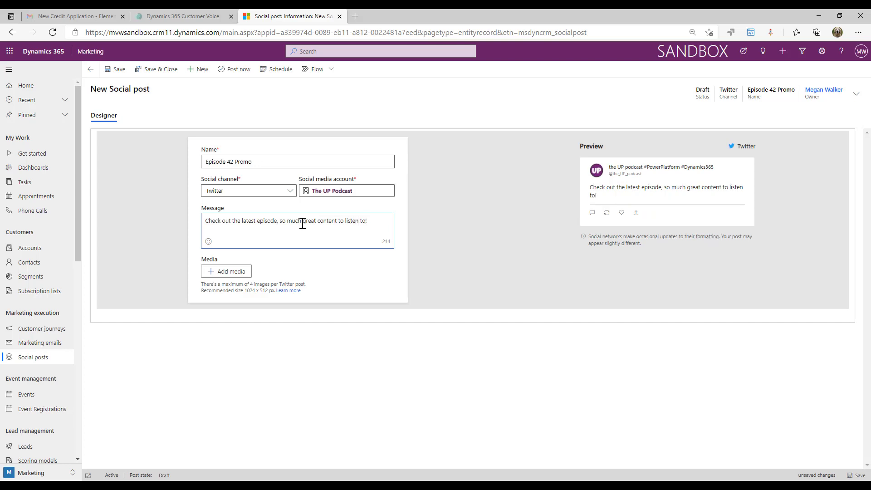
{"action": "type", "text": "https://theuppodcast.com/podcast/episode-42-microsoft-business-applications-launch/"}
{"action": "left_click", "coordinate": [510, 267]}
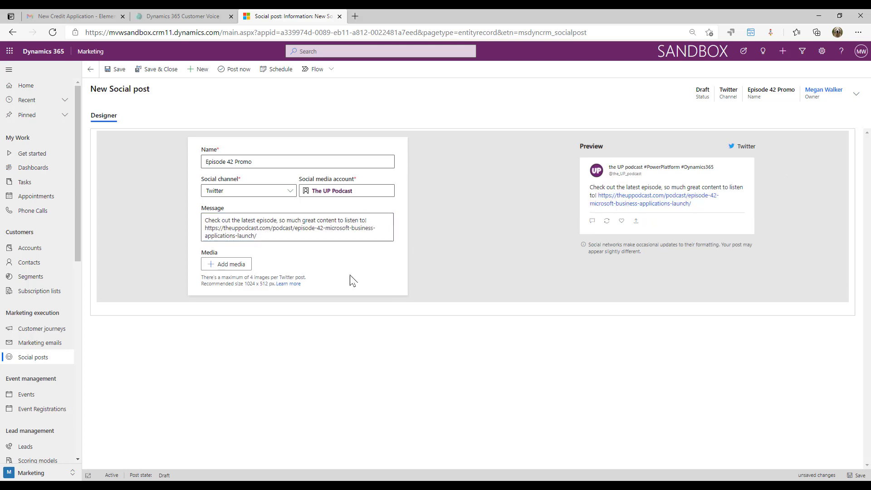
{"action": "left_click", "coordinate": [323, 240]}
{"action": "type", "text": "#"}
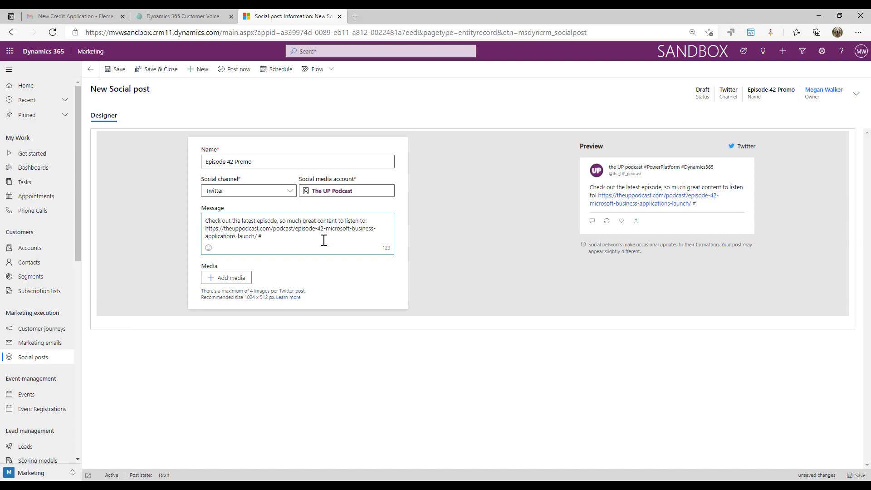
{"action": "type", "text": "Podcast #Dynamics"}
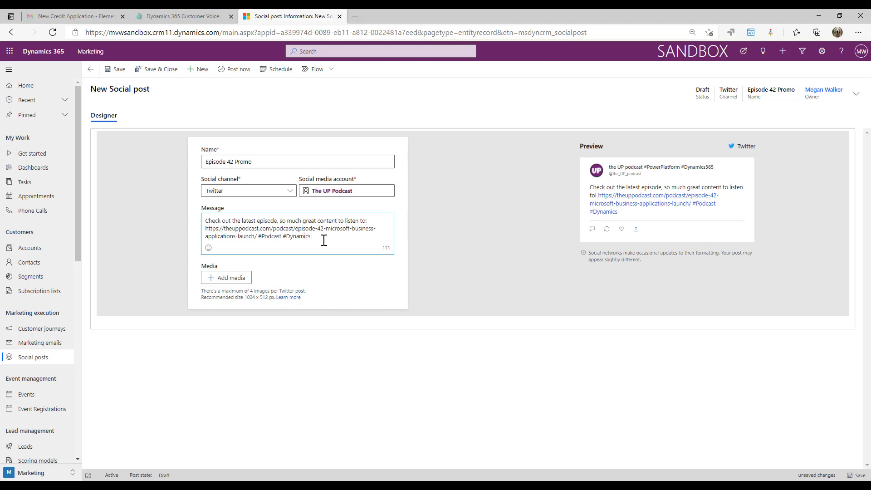
{"action": "type", "text": " - with @LisaMCrosbie & ~Megan"}
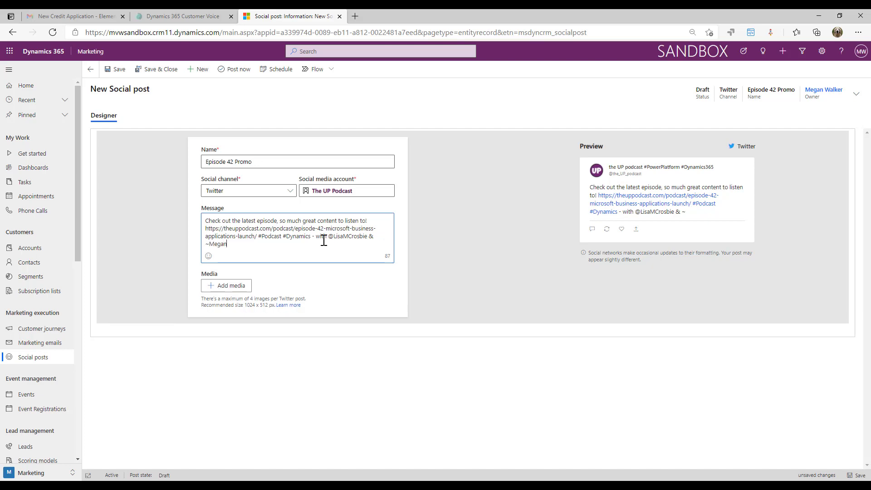
{"action": "type", "text": "VWalker"}
{"action": "left_click", "coordinate": [210, 245]}
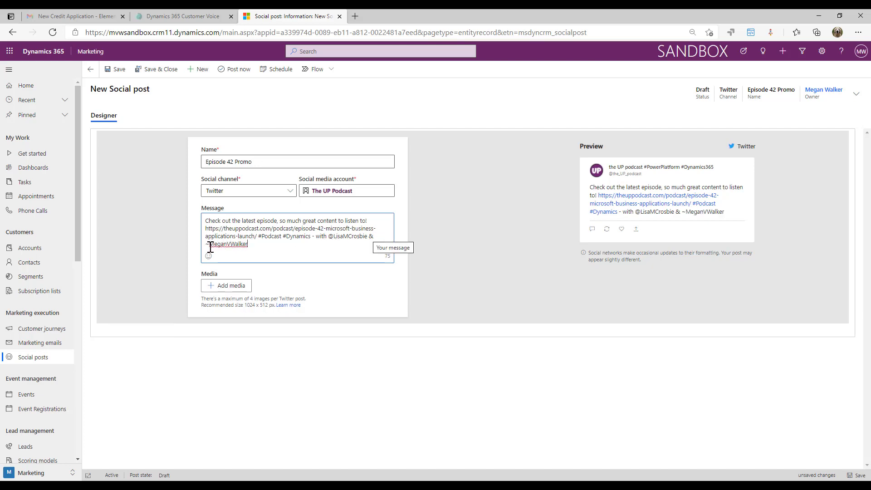
{"action": "key", "text": "BackSpace"}
{"action": "type", "text": "@"}
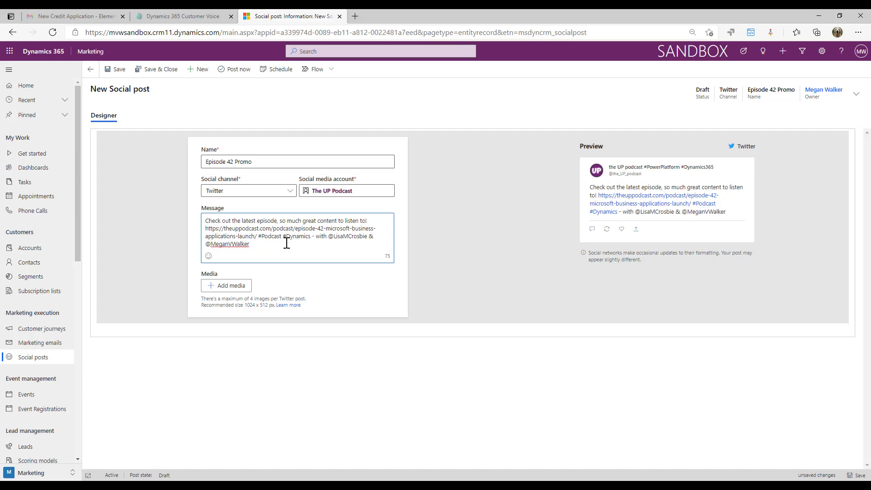
{"action": "left_click", "coordinate": [521, 273]}
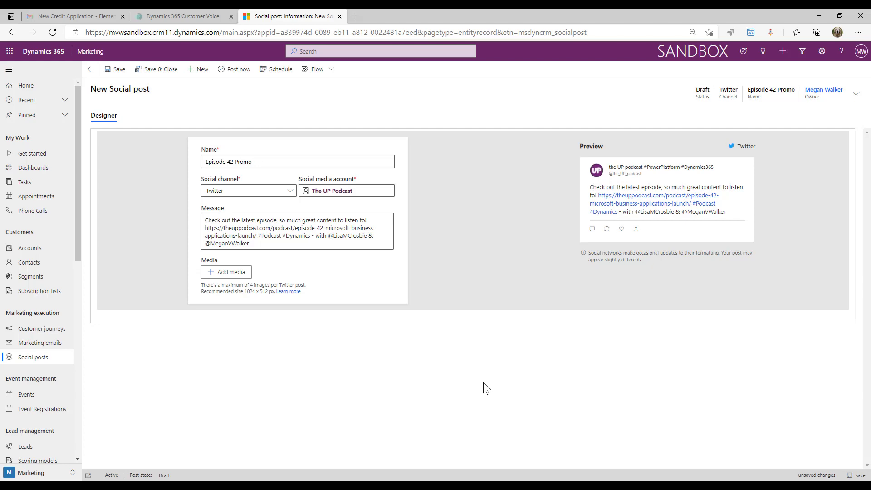
- Attach smiley.gif as media on the post
{"action": "left_click", "coordinate": [230, 274]}
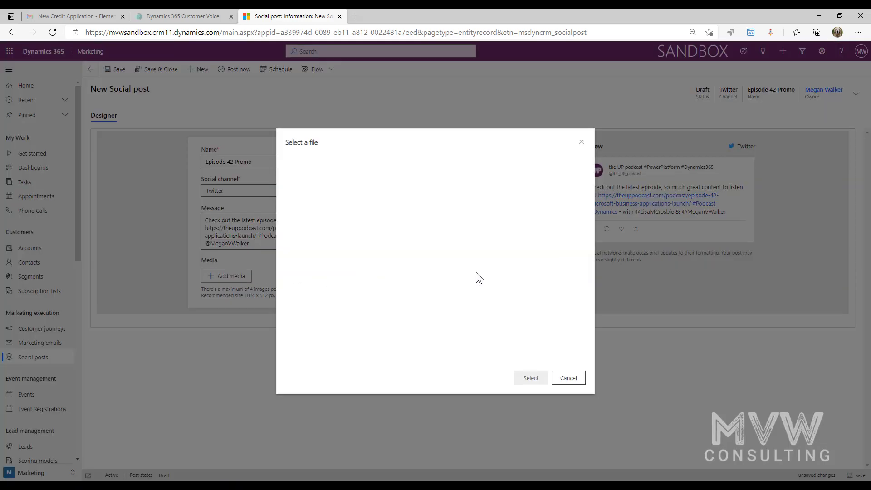
{"action": "scroll", "coordinate": [584, 238], "scroll_direction": "down", "scroll_amount": 5}
{"action": "scroll", "coordinate": [584, 238], "scroll_direction": "up", "scroll_amount": 1}
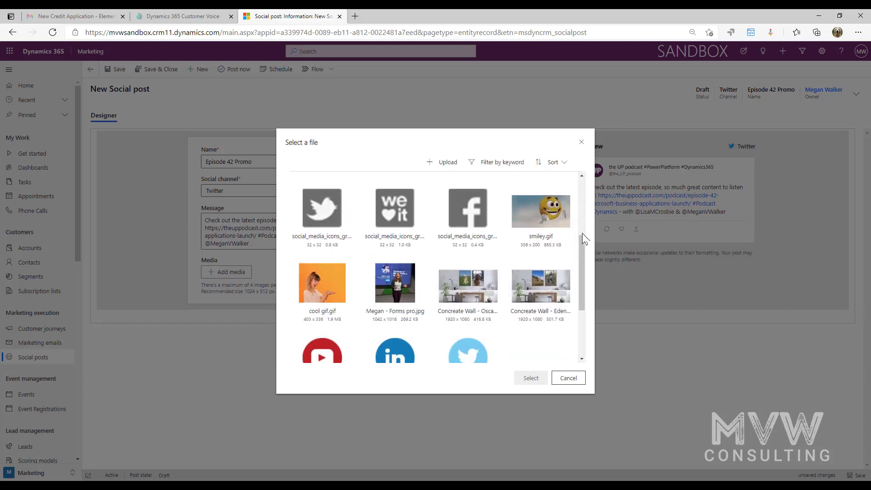
{"action": "left_click", "coordinate": [536, 217]}
{"action": "left_click", "coordinate": [531, 378]}
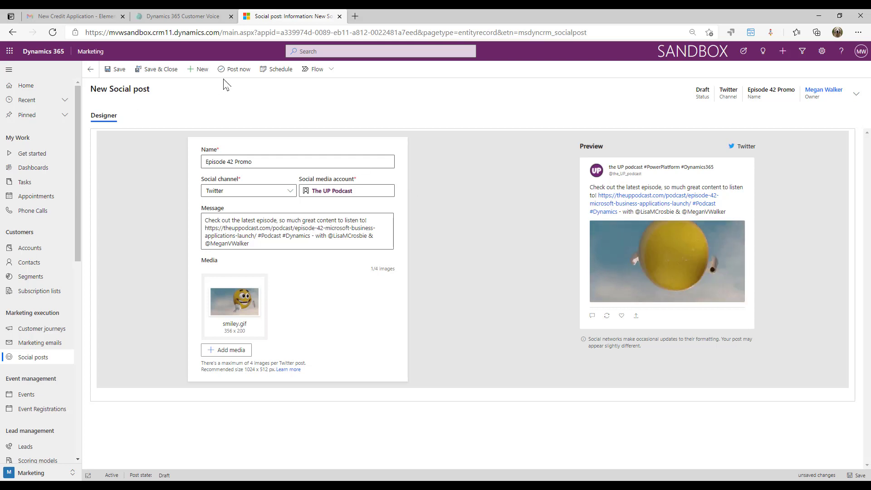
{"action": "left_click", "coordinate": [276, 69]}
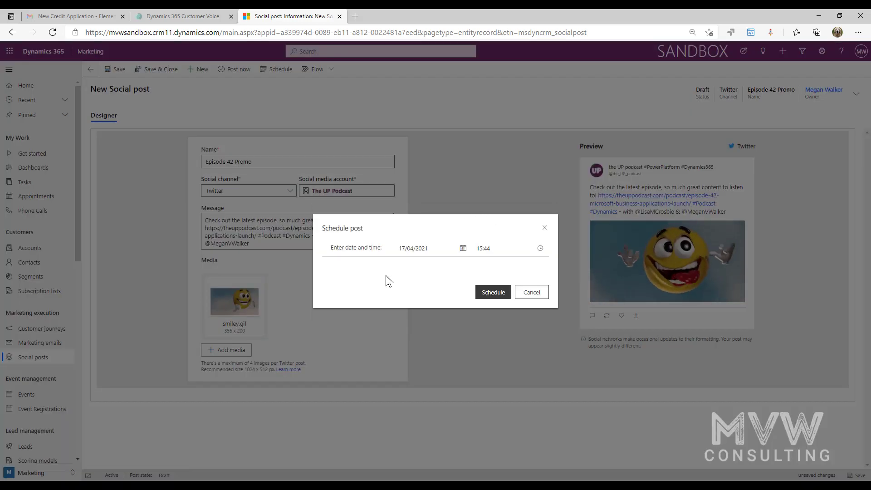
{"action": "left_click", "coordinate": [463, 248]}
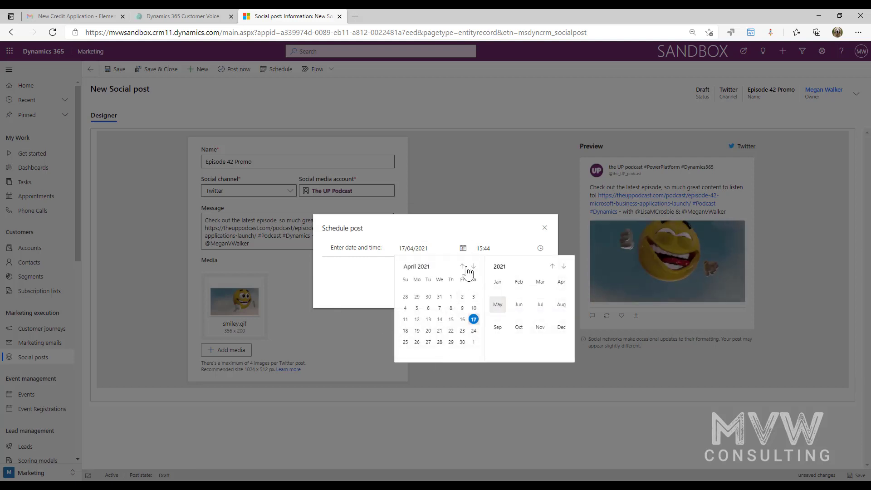
{"action": "left_click", "coordinate": [500, 401]}
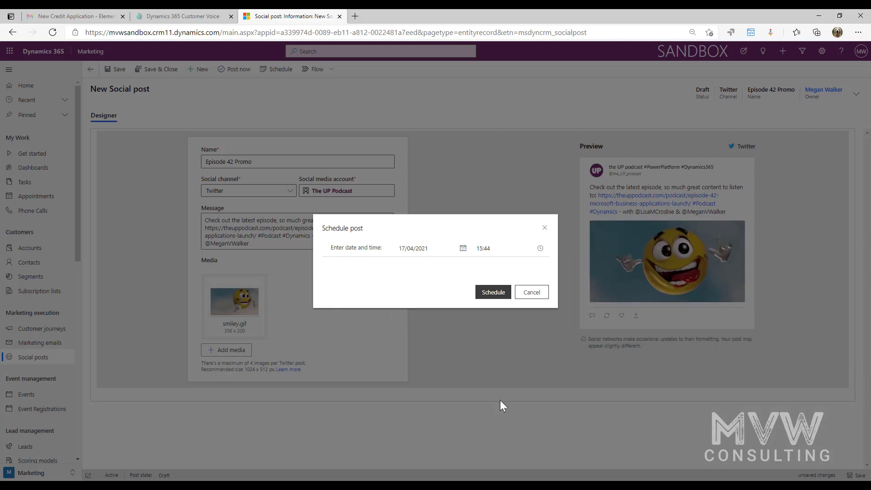
{"action": "left_click", "coordinate": [544, 296]}
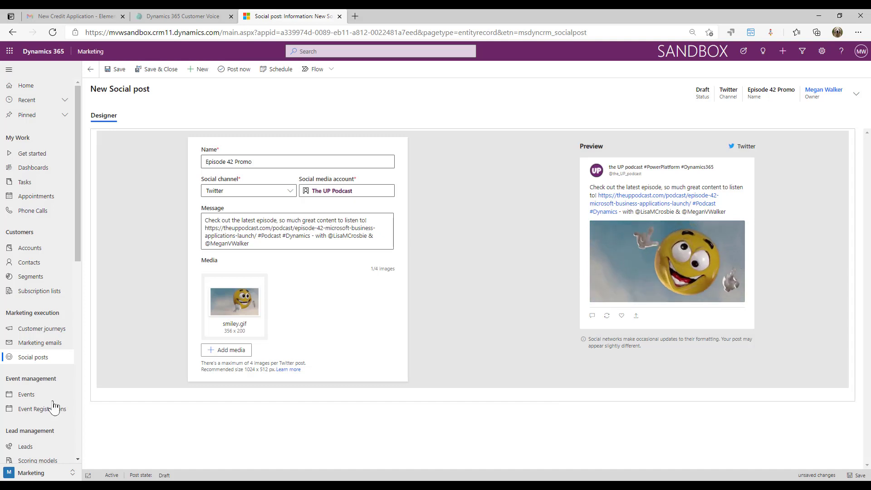
- Switch the post to the LinkedIn channel and LinkedIn account, posting as User
{"action": "left_click", "coordinate": [290, 192]}
{"action": "left_click", "coordinate": [281, 230]}
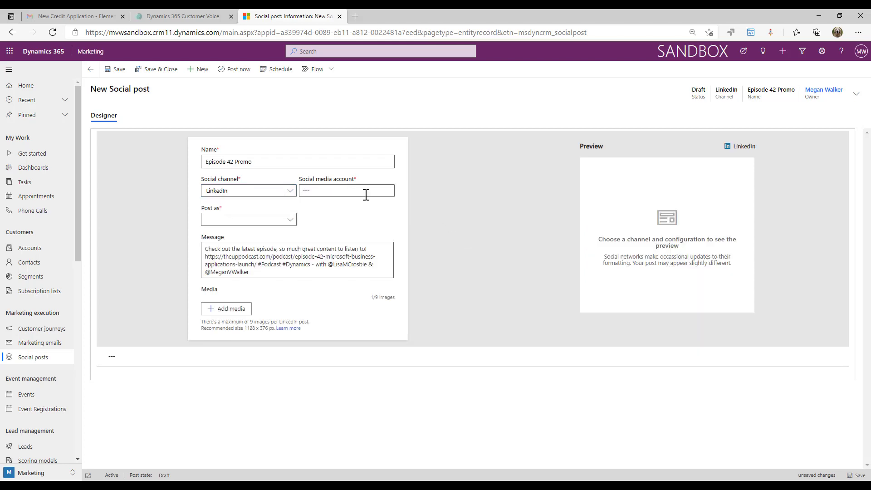
{"action": "left_click", "coordinate": [363, 190]}
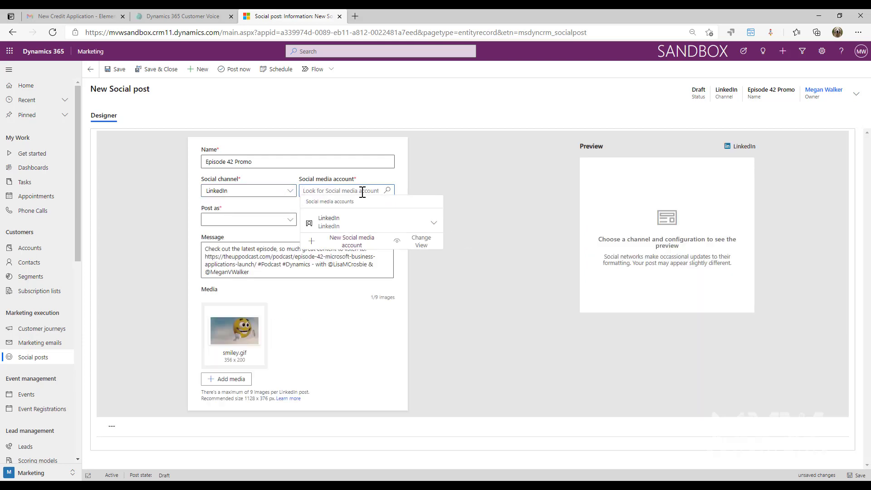
{"action": "left_click", "coordinate": [362, 218]}
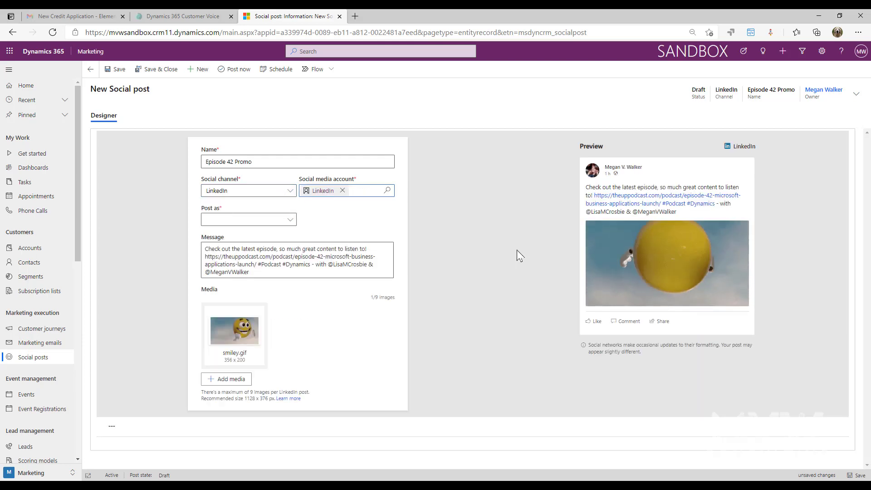
{"action": "left_click", "coordinate": [293, 221]}
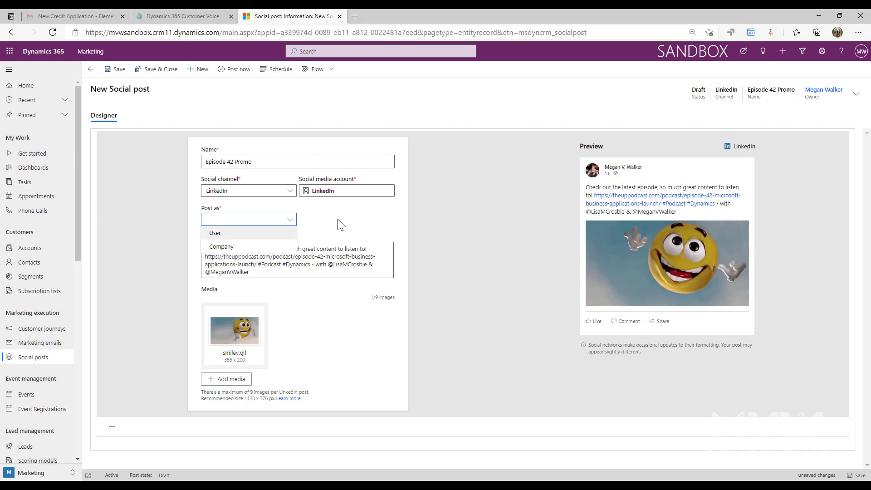
{"action": "left_click", "coordinate": [291, 233]}
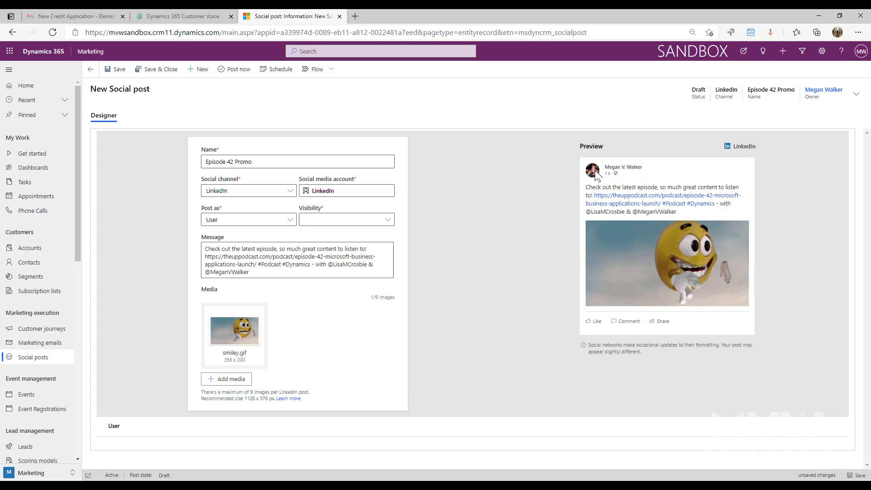
{"action": "left_click", "coordinate": [291, 223]}
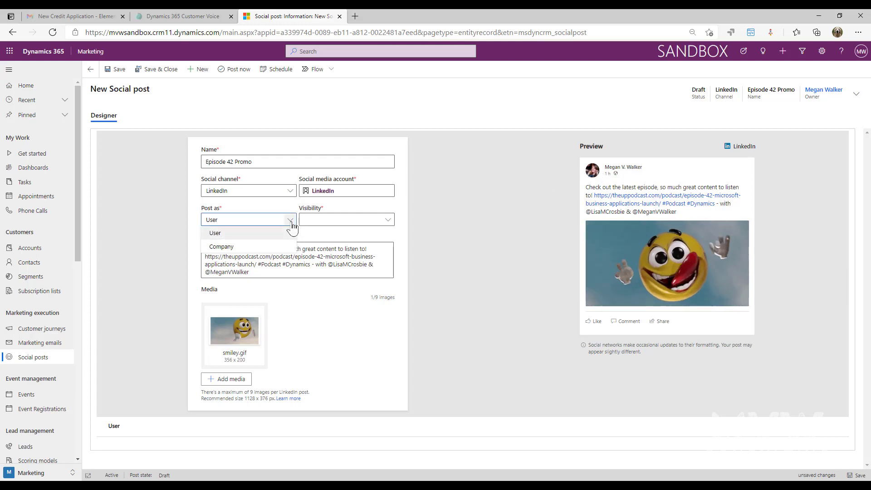
- Post as Company on the MVW Consulting Ltd page, then discard the draft changes
{"action": "left_click", "coordinate": [252, 249]}
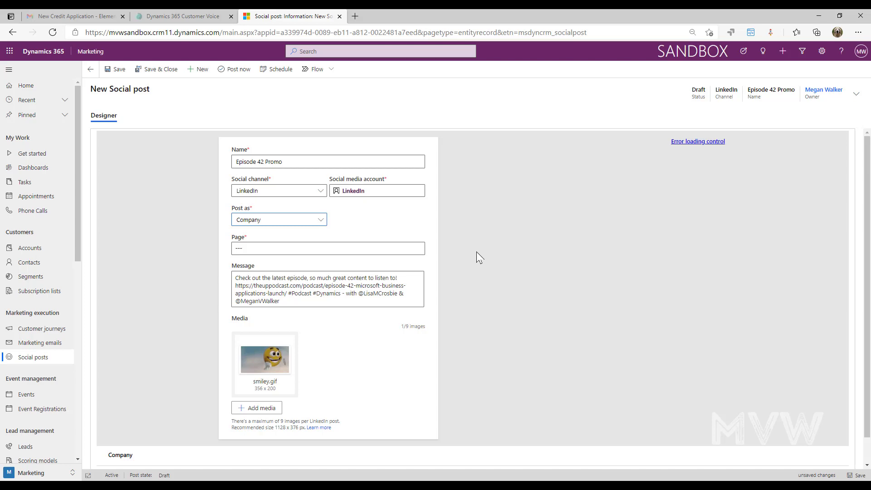
{"action": "left_click", "coordinate": [375, 251]}
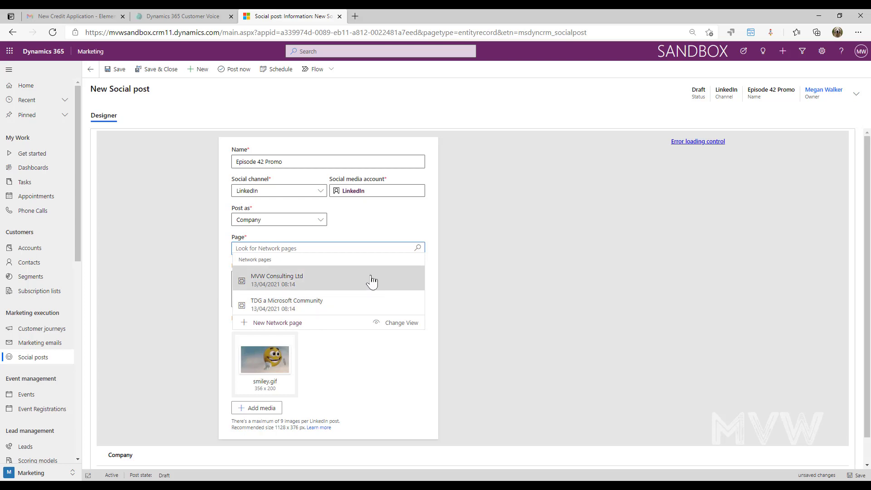
{"action": "left_click", "coordinate": [371, 281]}
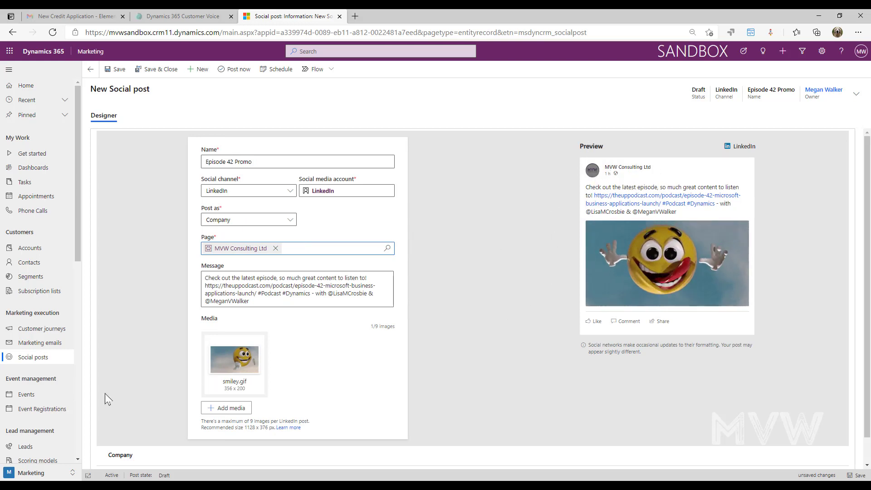
{"action": "left_click", "coordinate": [27, 394]}
{"action": "left_click", "coordinate": [486, 302]}
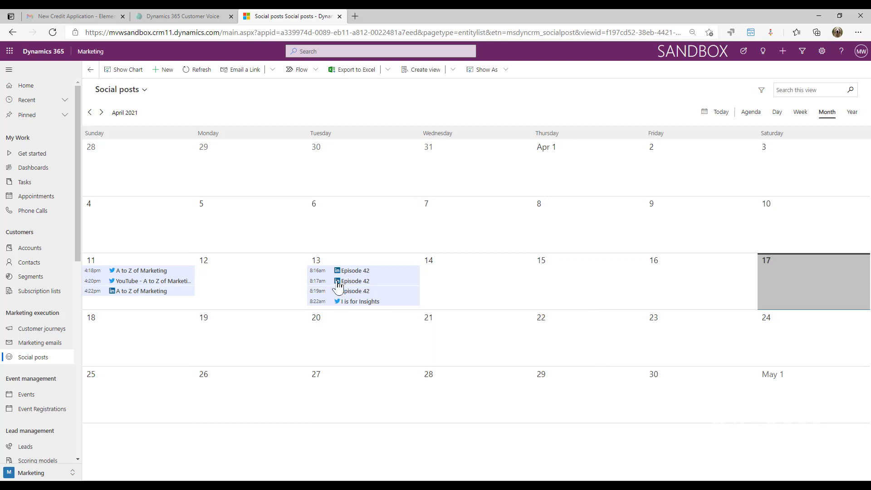
- Open the 8:16am Episode 42 LinkedIn post on 13 April from the calendar
{"action": "mouse_move", "coordinate": [337, 285]}
{"action": "left_click", "coordinate": [353, 272]}
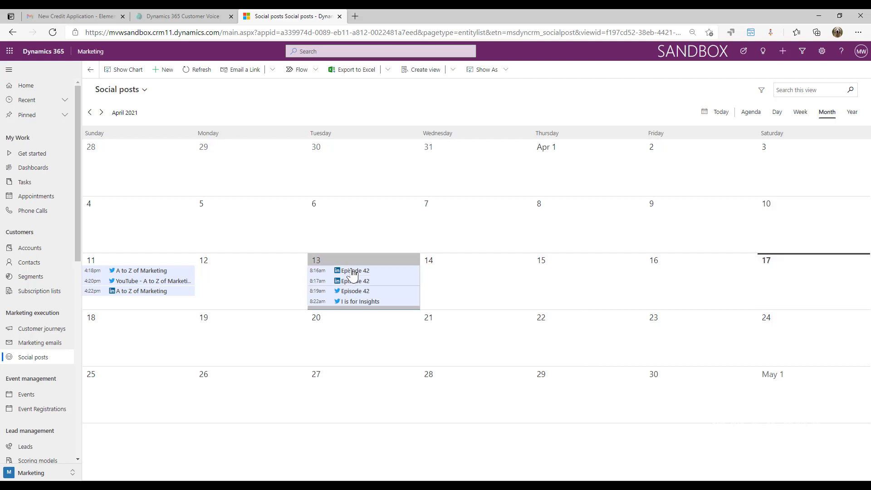
{"action": "left_click", "coordinate": [353, 272]}
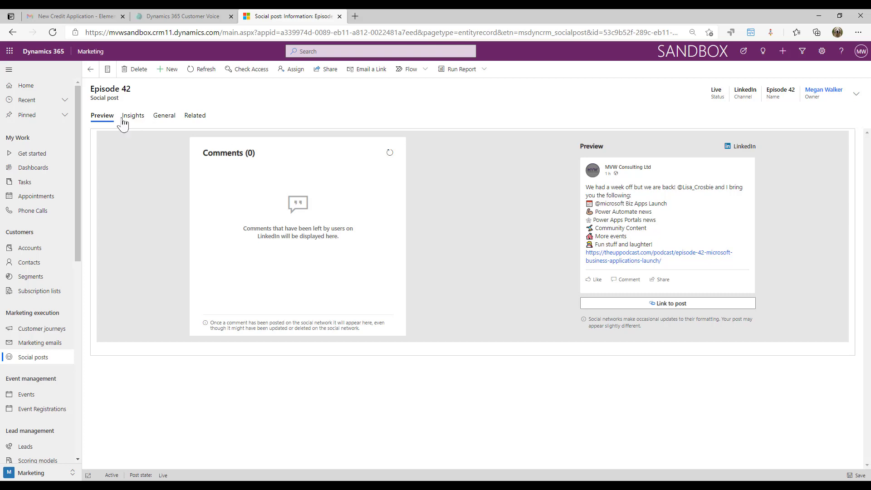
- Read comments on I is for Insights and three Episode 42 posts, then view the third's 8-impression insights
{"action": "left_click", "coordinate": [108, 69]}
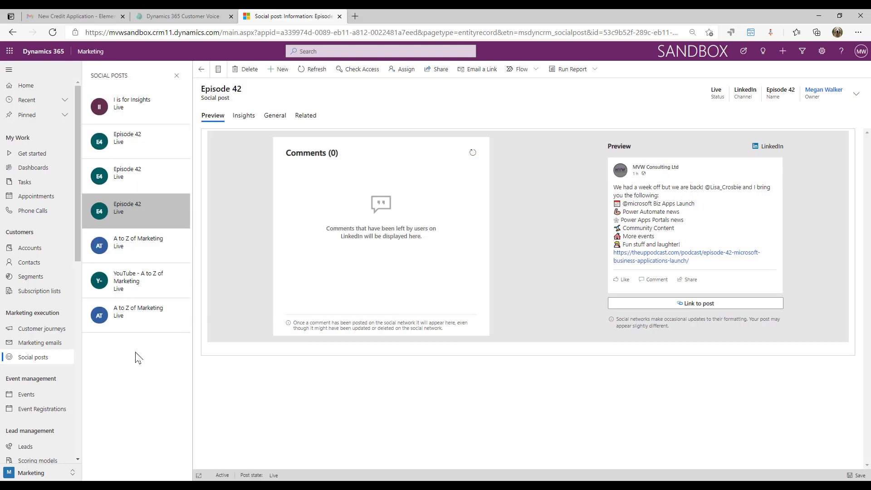
{"action": "left_click", "coordinate": [141, 115]}
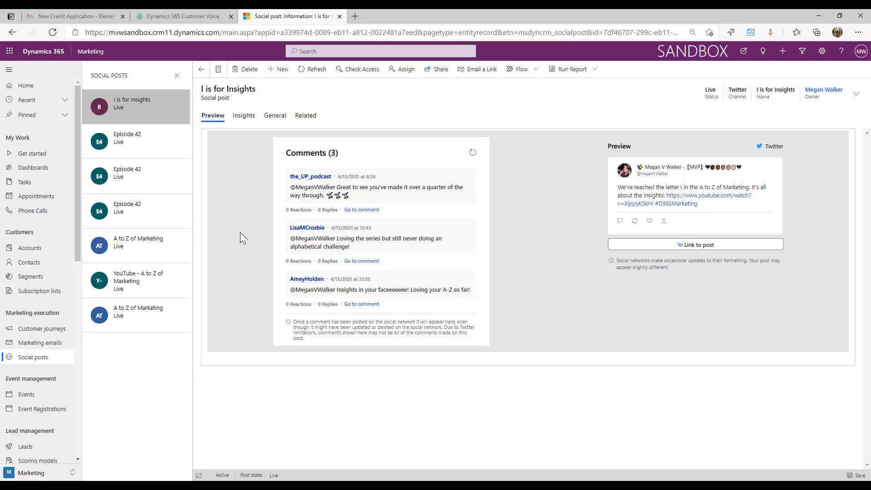
{"action": "left_click", "coordinate": [138, 148]}
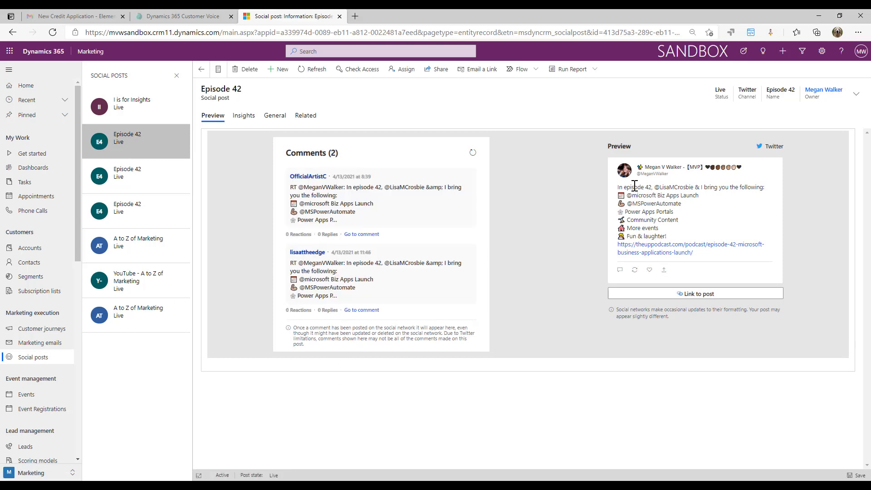
{"action": "left_click", "coordinate": [148, 179]}
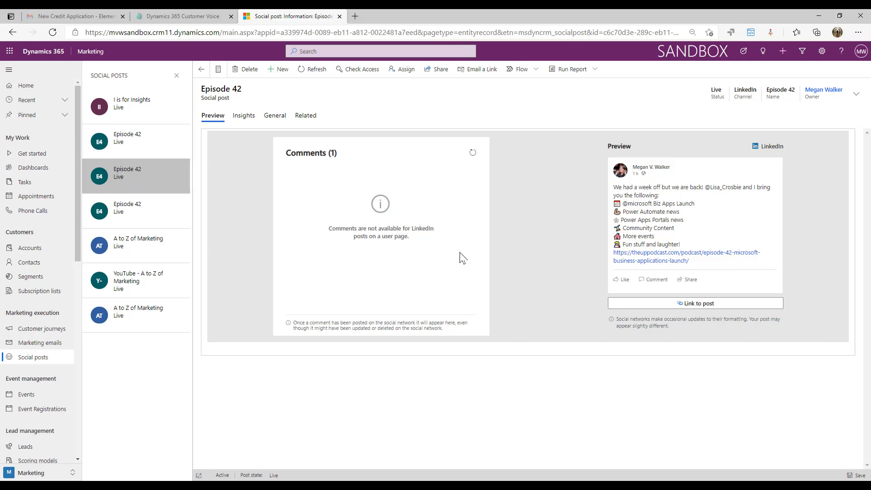
{"action": "left_click", "coordinate": [126, 213]}
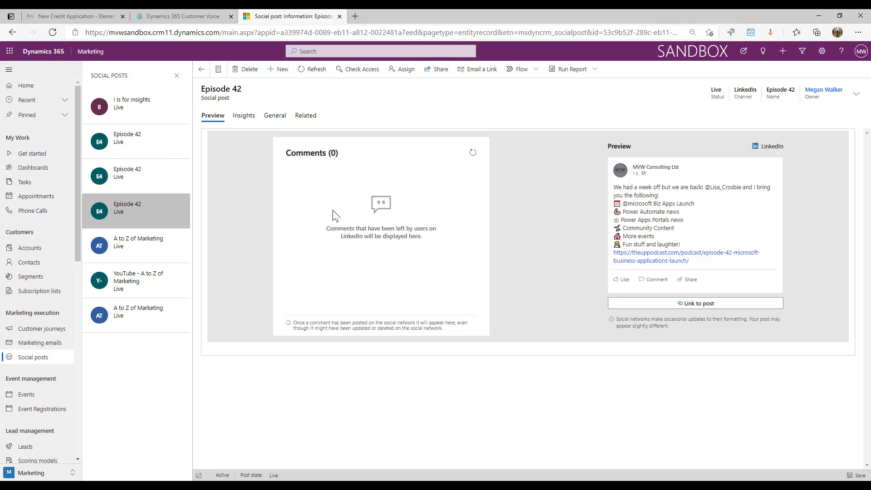
{"action": "left_click", "coordinate": [249, 115]}
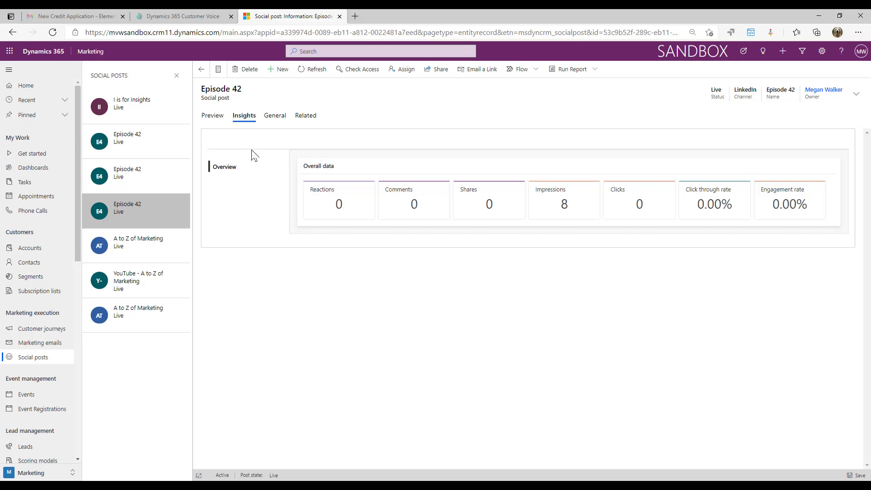
- Compare insights for I is for Insights, the three Episode 42 posts and A to Z of Marketing, then preview its comments
{"action": "left_click", "coordinate": [150, 119]}
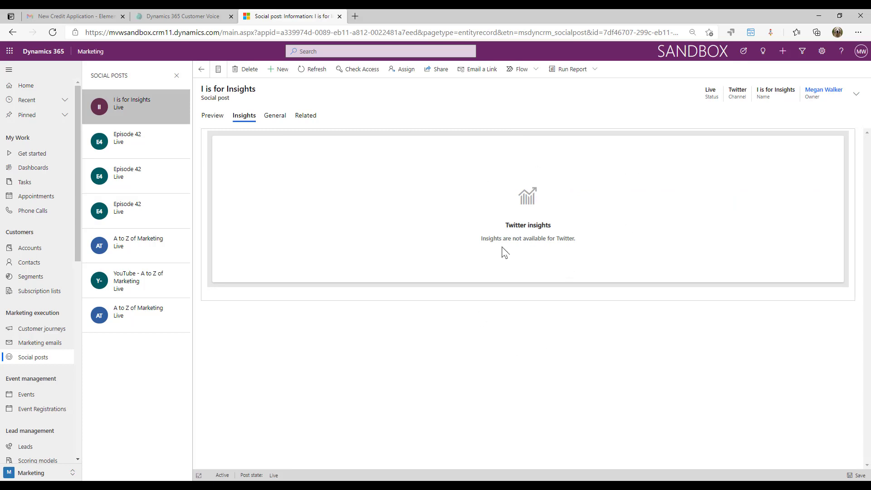
{"action": "left_click", "coordinate": [129, 151]}
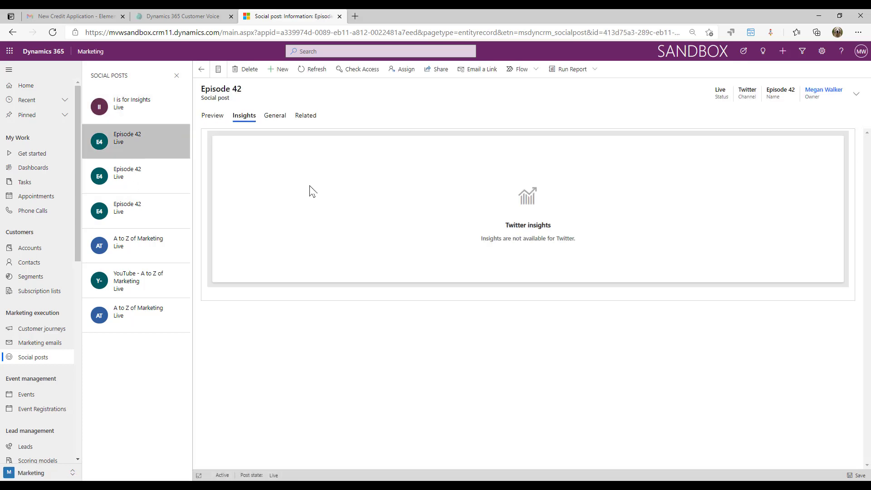
{"action": "left_click", "coordinate": [131, 188]}
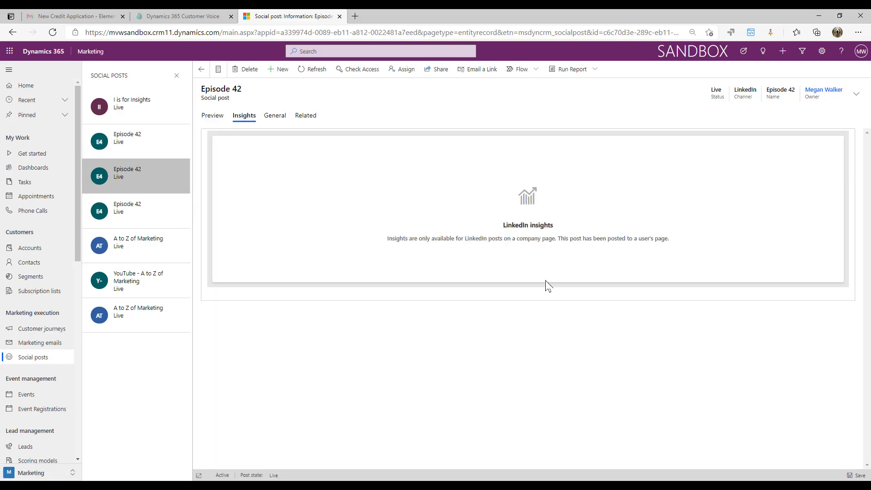
{"action": "left_click", "coordinate": [161, 222]}
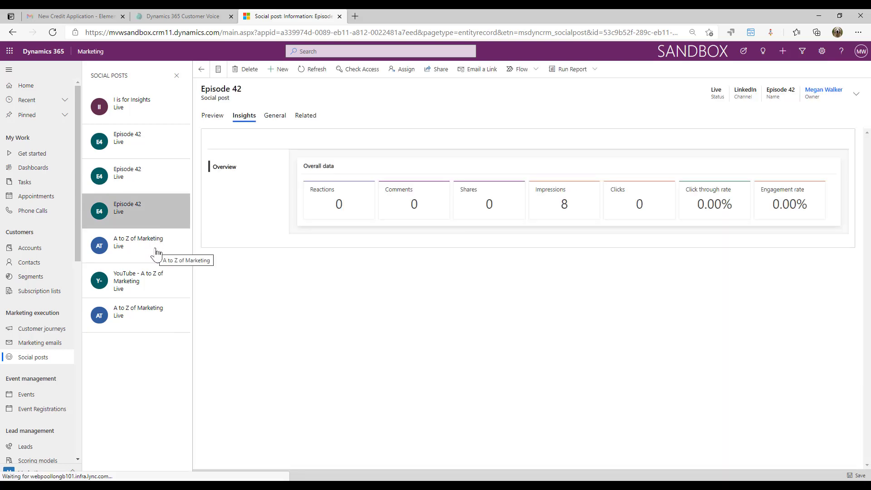
{"action": "left_click", "coordinate": [157, 253]}
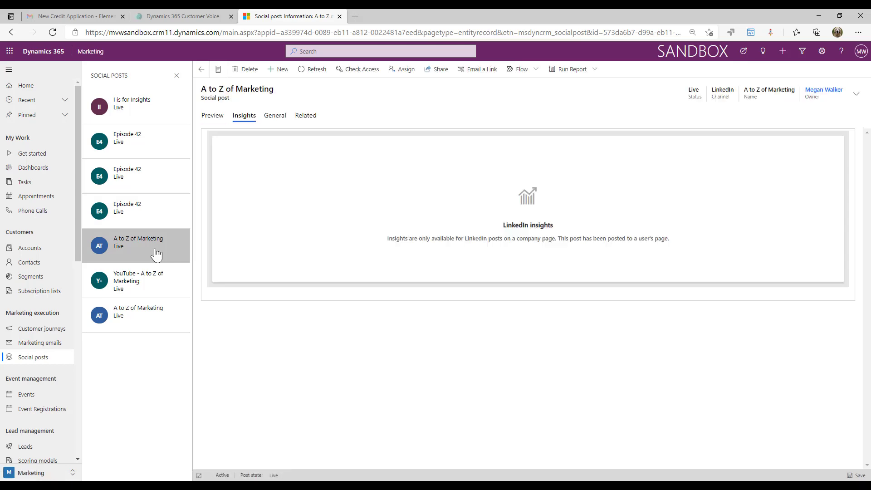
{"action": "left_click", "coordinate": [209, 117]}
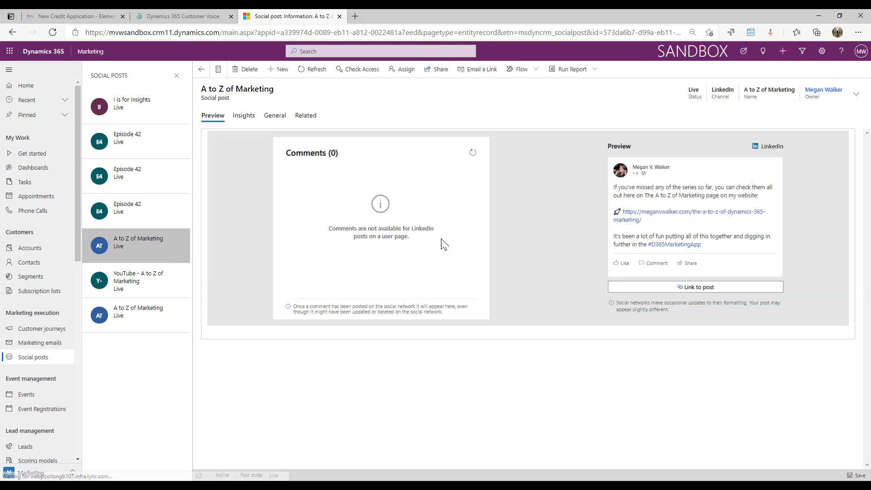
- Open the YouTube - A to Z of Marketing Twitter post from the Social Posts list
{"action": "left_click", "coordinate": [143, 284]}
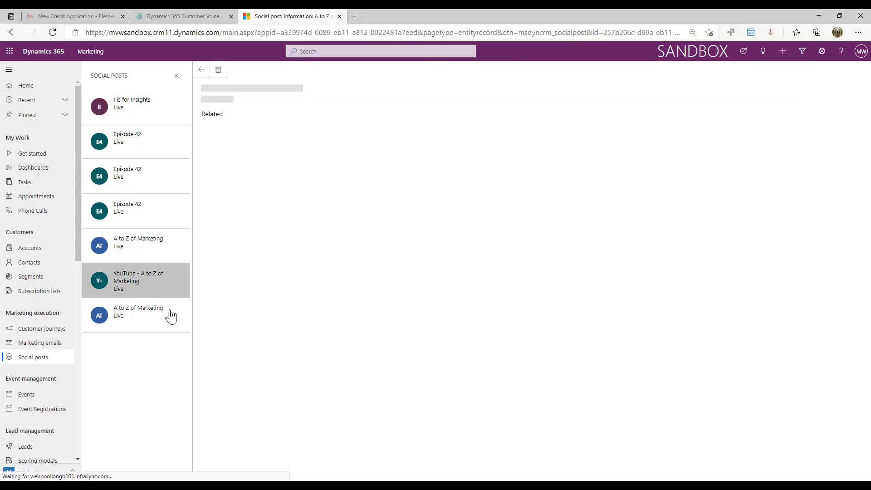